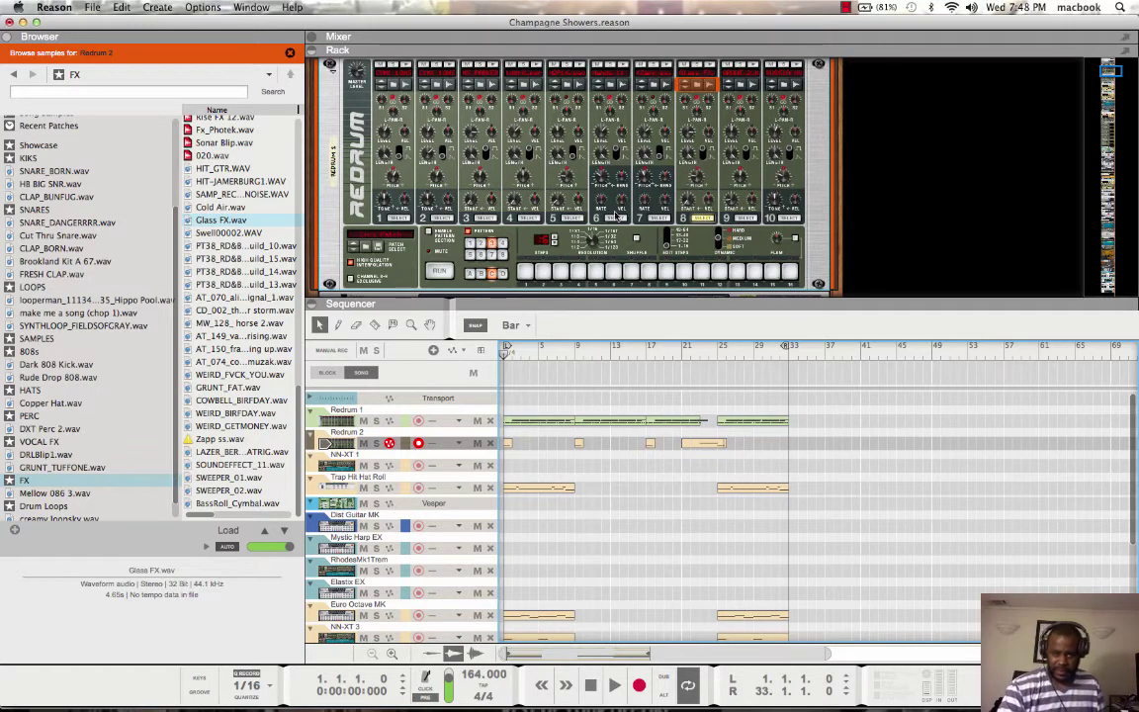
Solo and select the NN-XT 3 track in the enlarged sequencer, and bring its sampler back into view in the rack
left_click_drag(597, 298, 597, 61)
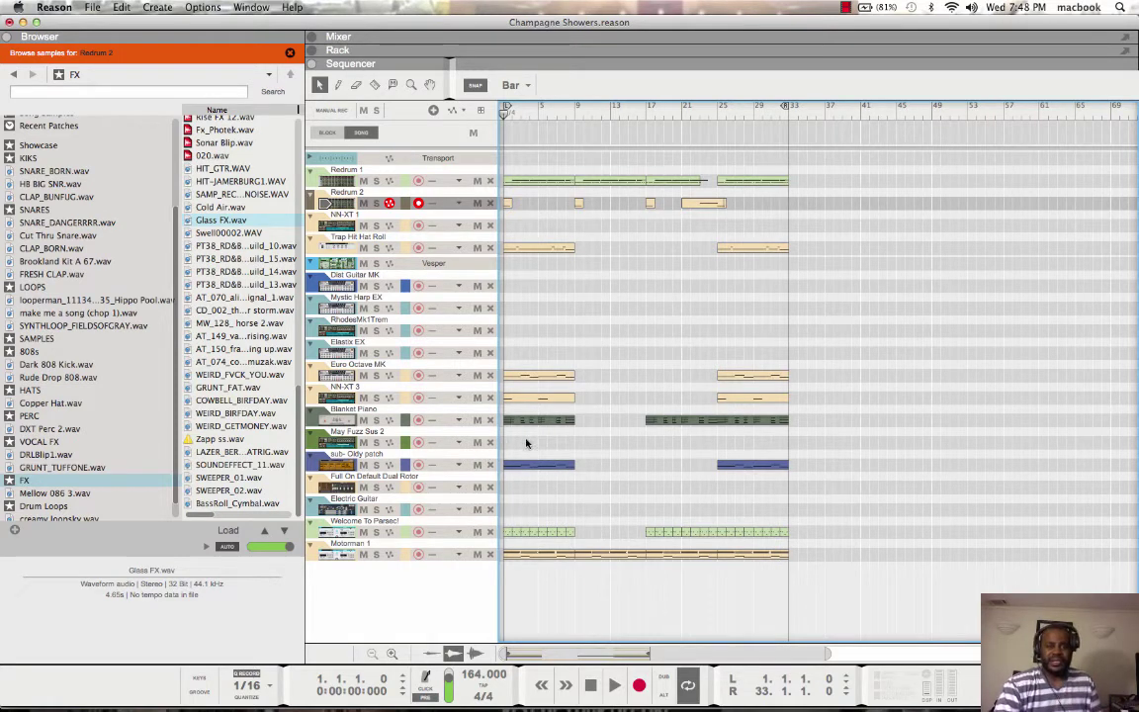
left_click(376, 397)
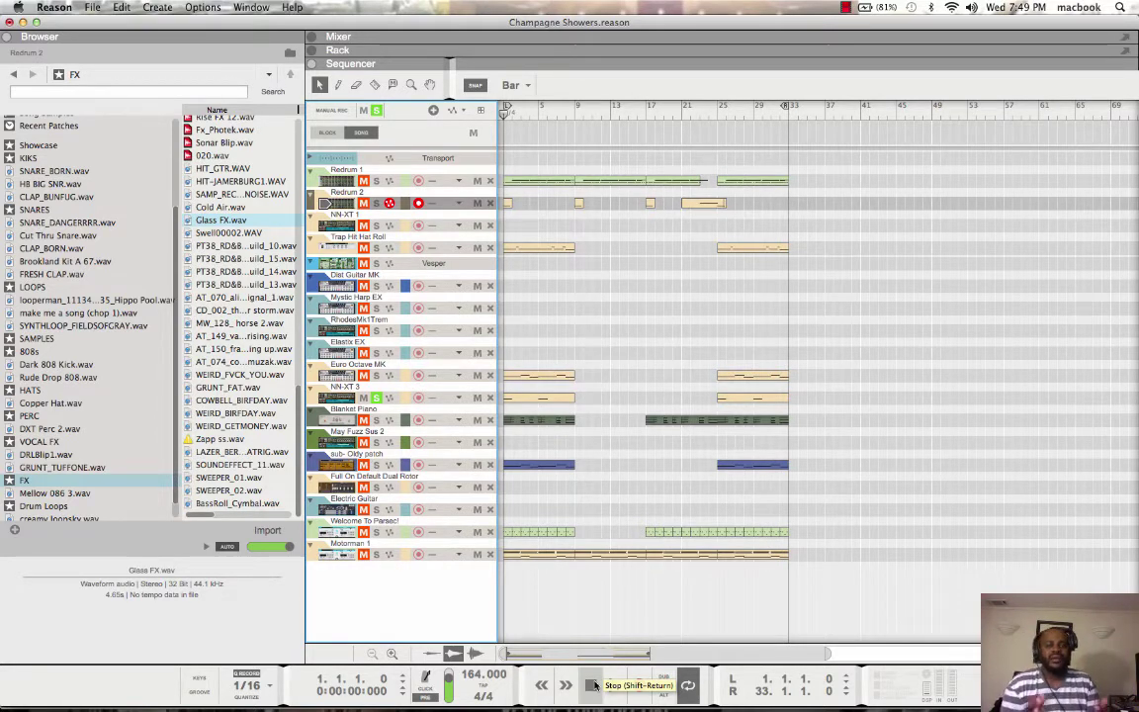
left_click(405, 399)
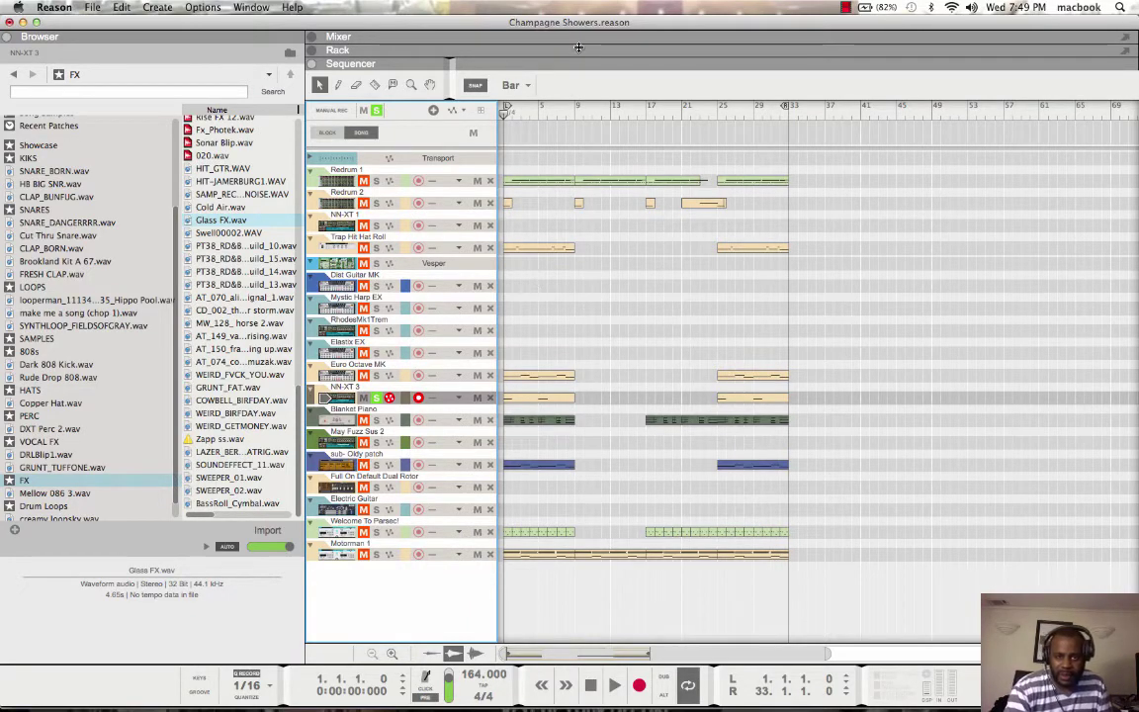
left_click_drag(574, 56, 579, 242)
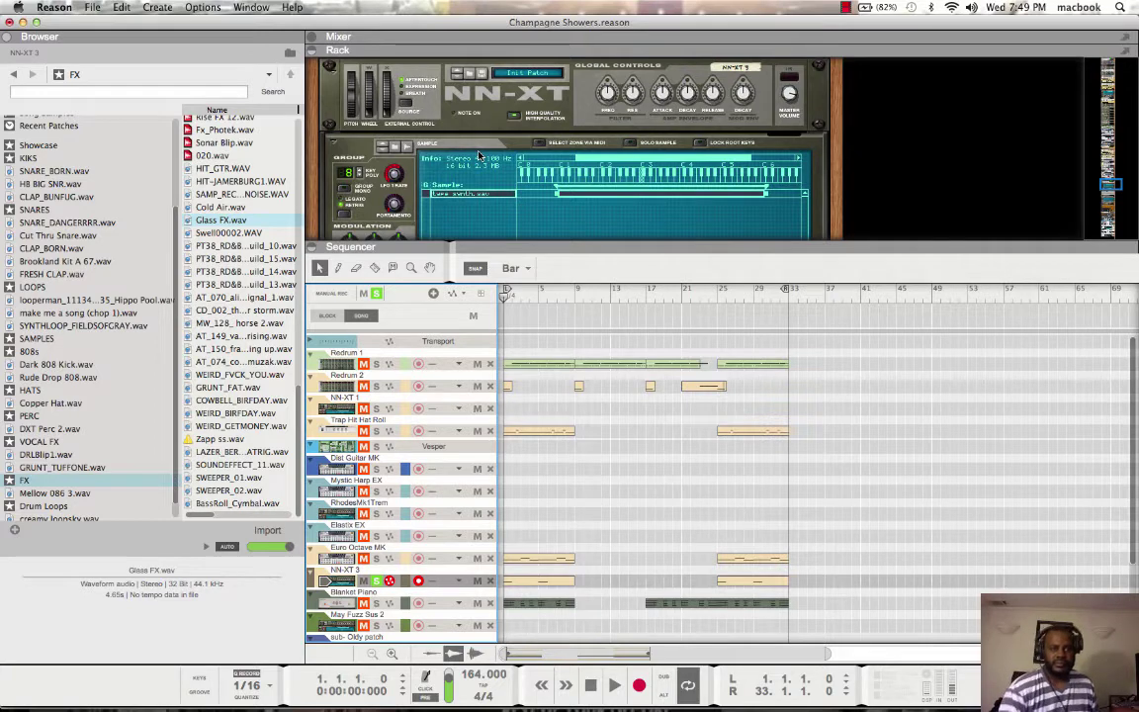
Preview Full Track.wav, Piano.wav and type synth.wav in the NN-XT 3 sample browser, and play the soloed track before returning to the start
left_click(393, 147)
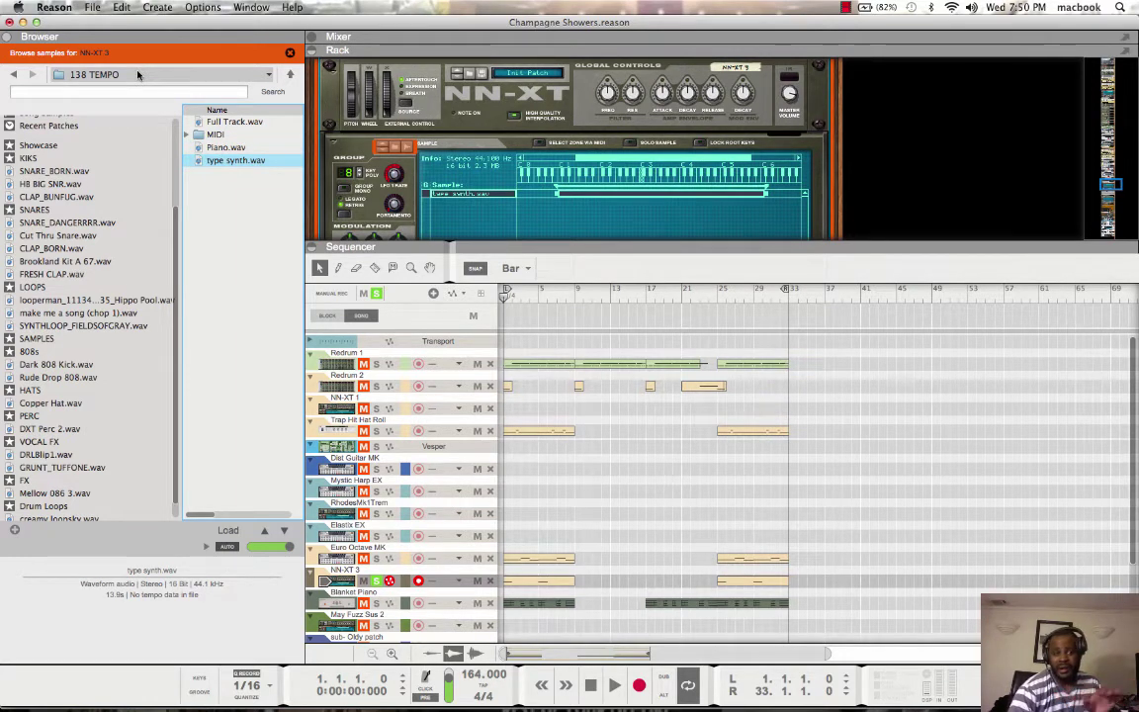
left_click(215, 123)
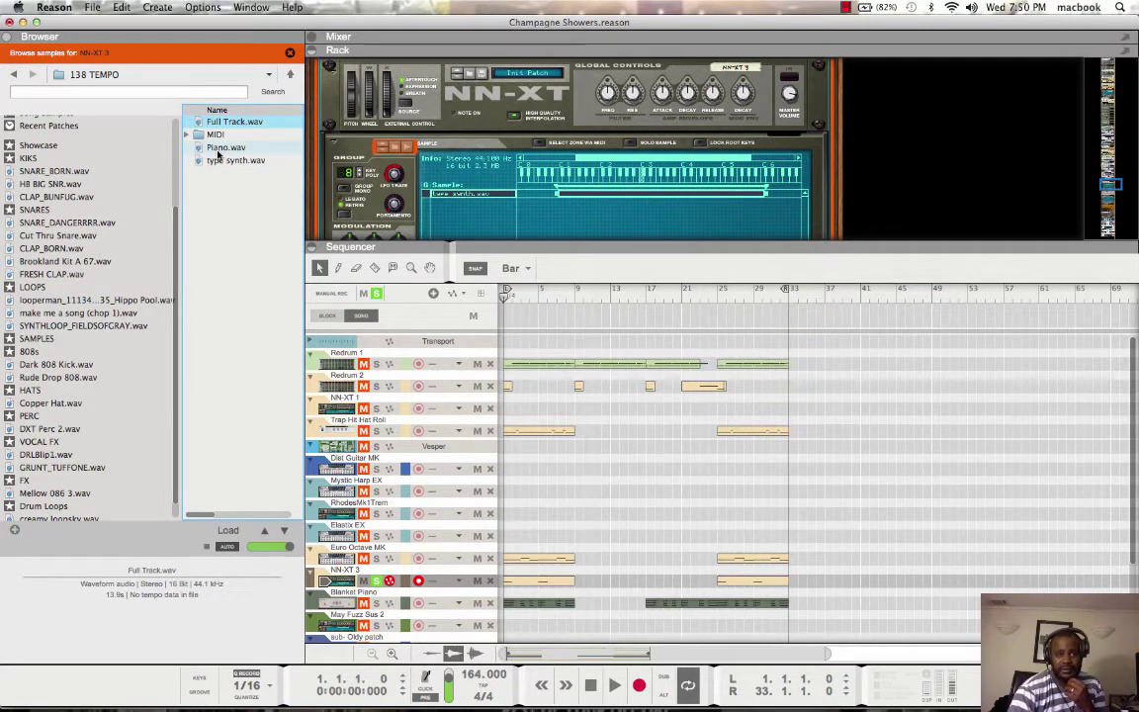
left_click(219, 150)
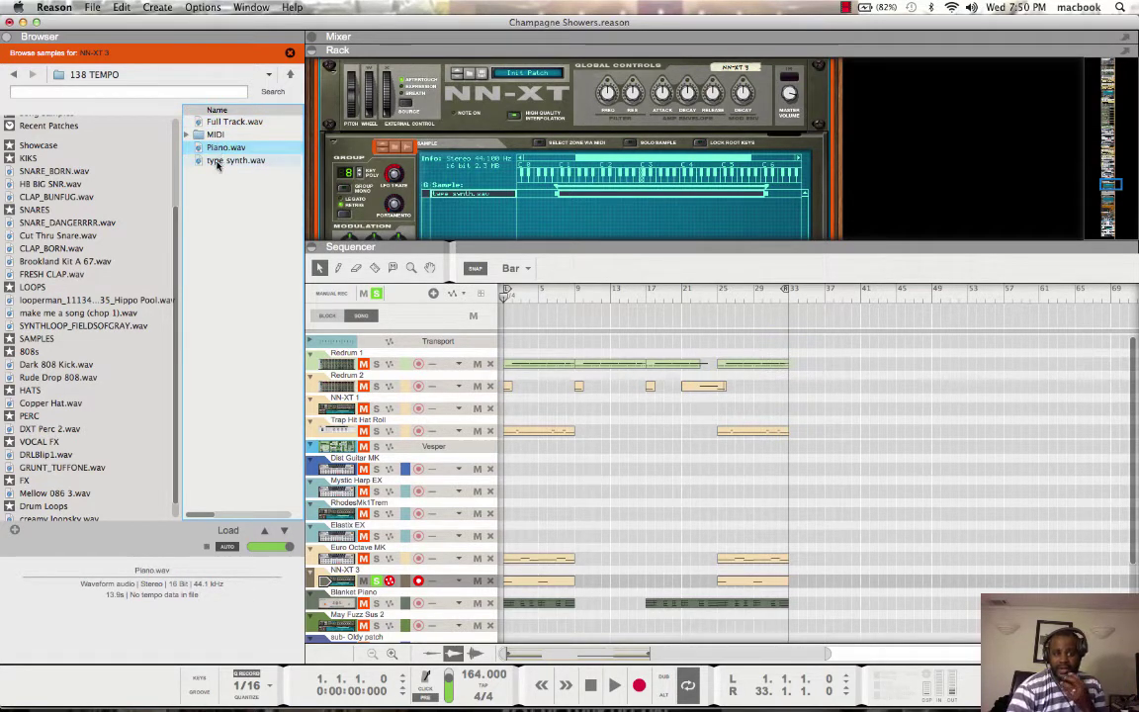
left_click(217, 161)
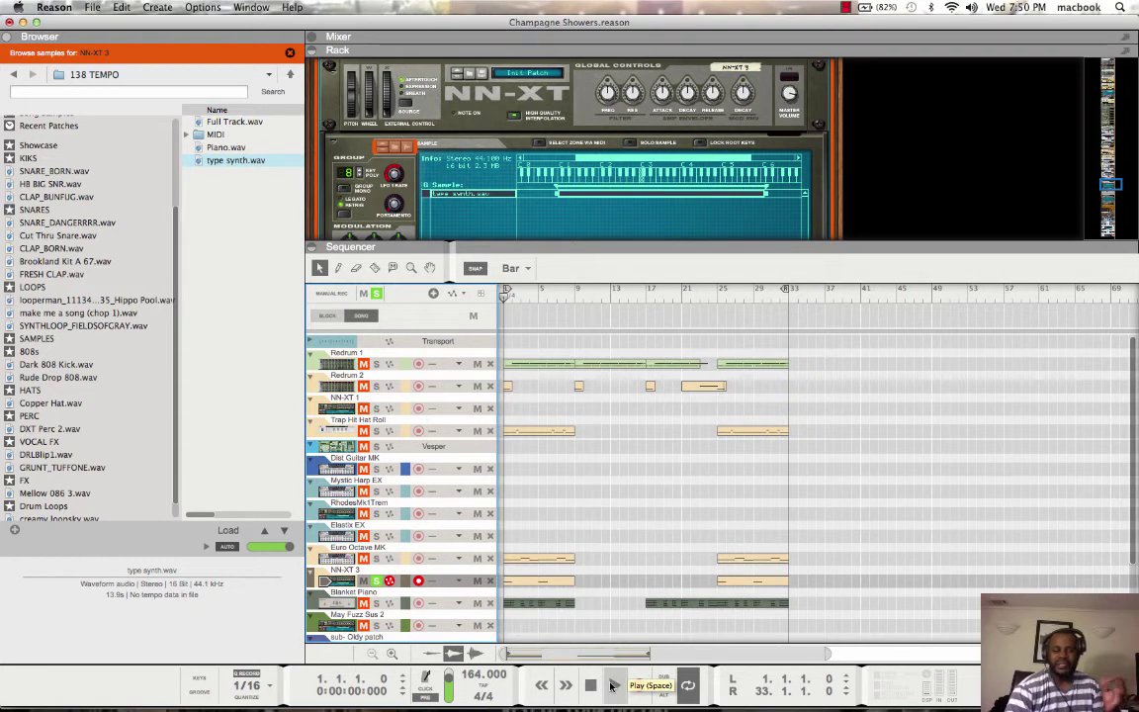
left_click(611, 685)
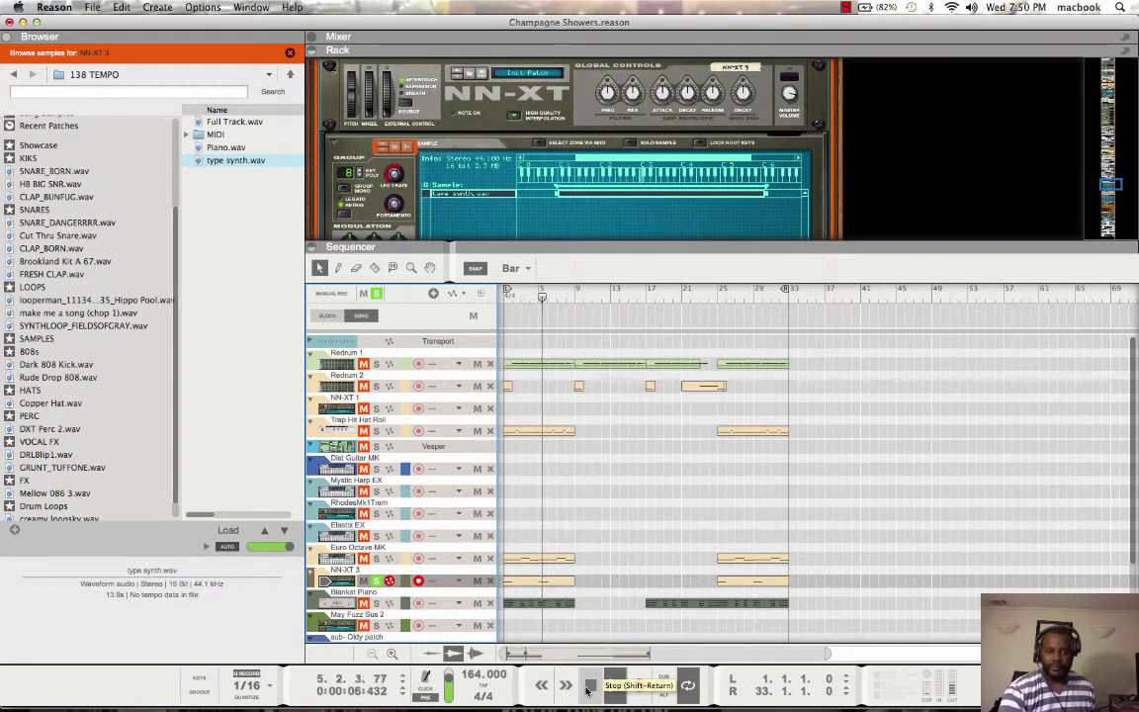
double_click(588, 692)
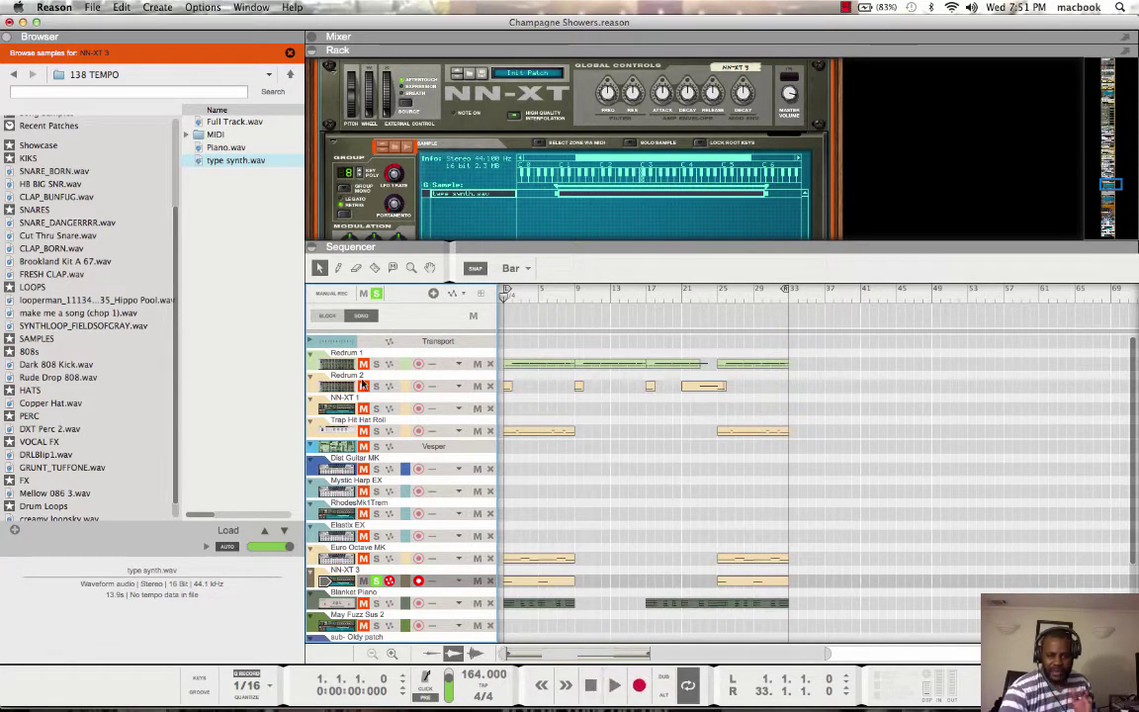
Solo and select Redrum 1, and browse the KIKS sample folder for its drum channel 3
left_click(406, 365)
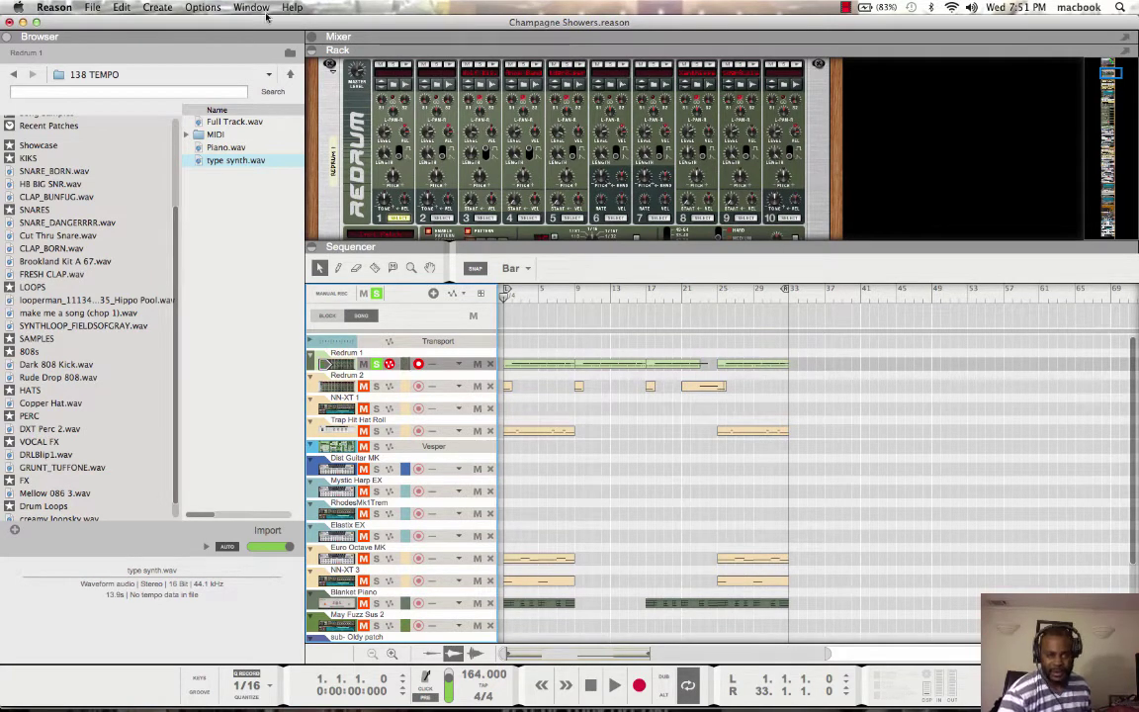
left_click(479, 86)
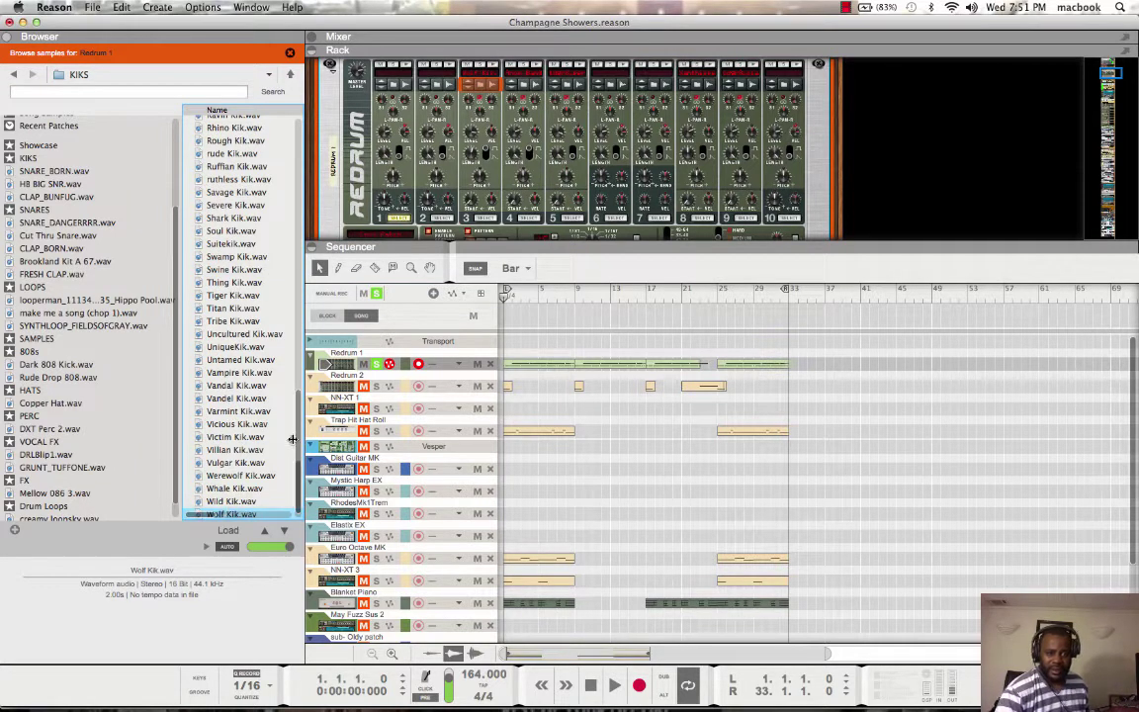
scroll(302, 445, "down", 1)
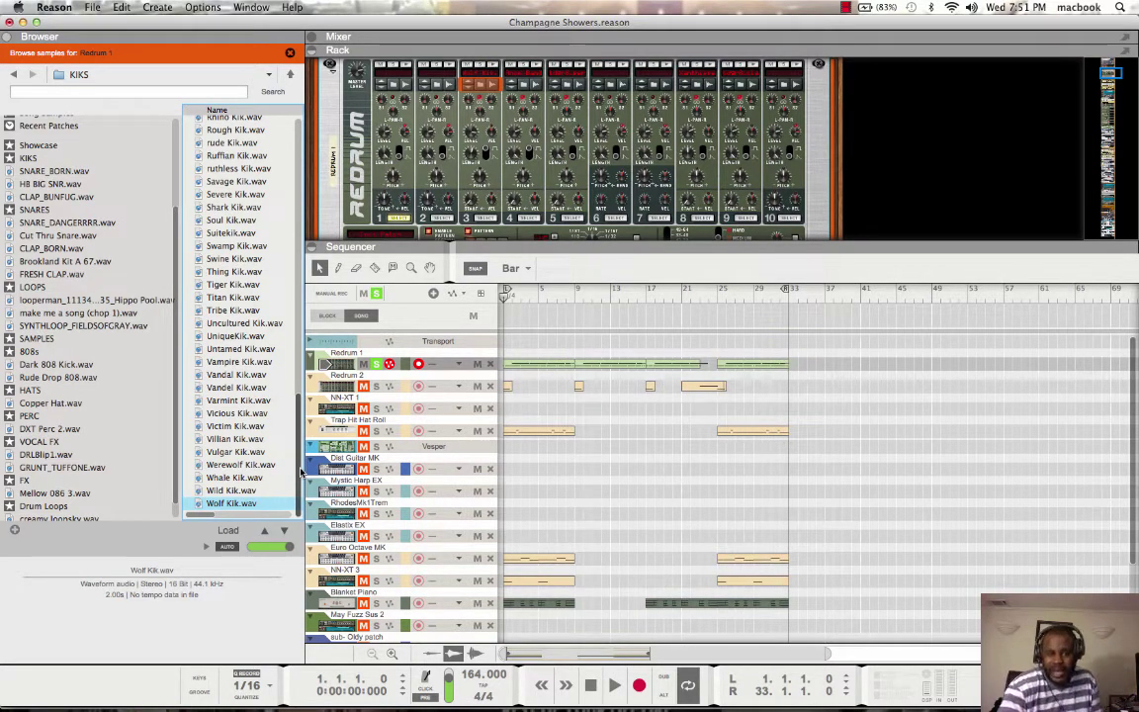
Switch the solo from Redrum 1 to NN-XT 3, and play it with the loop end set to bar 9
left_click(377, 363)
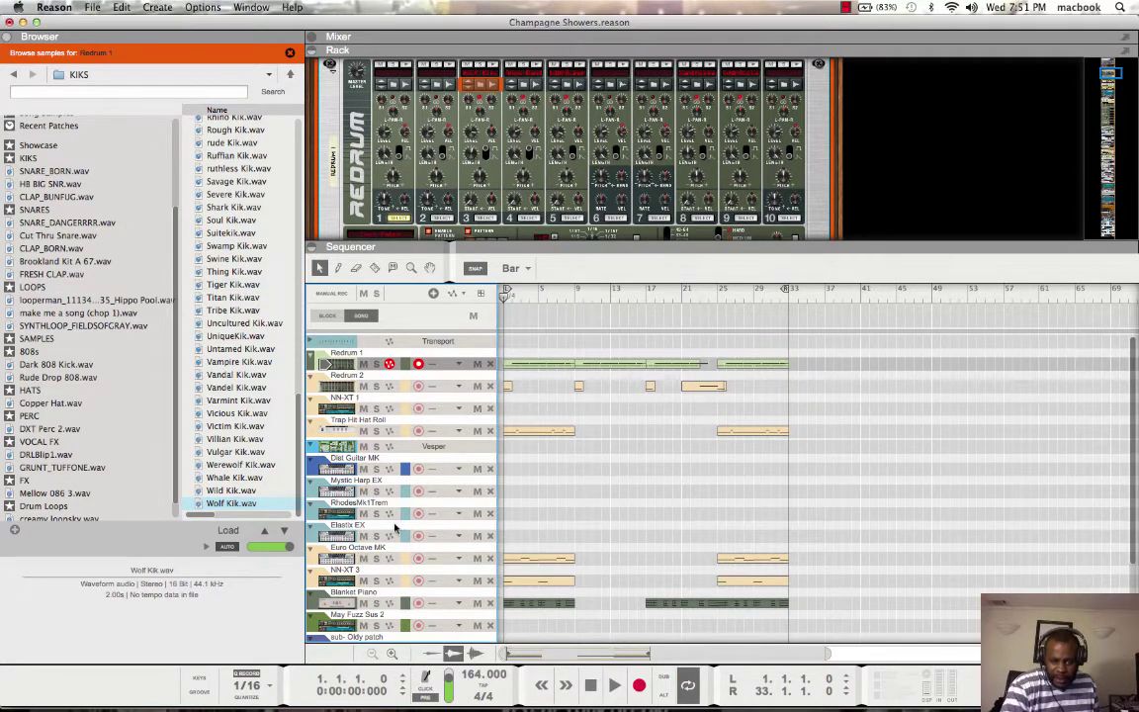
left_click(376, 580)
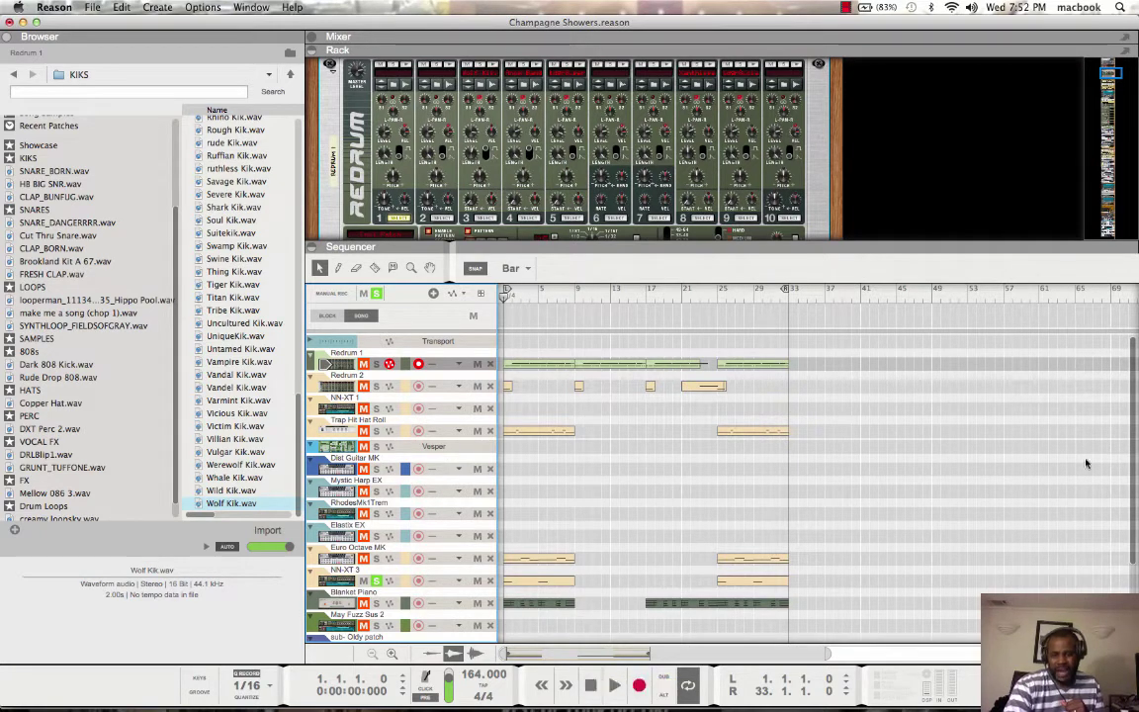
left_click_drag(1133, 427, 1135, 562)
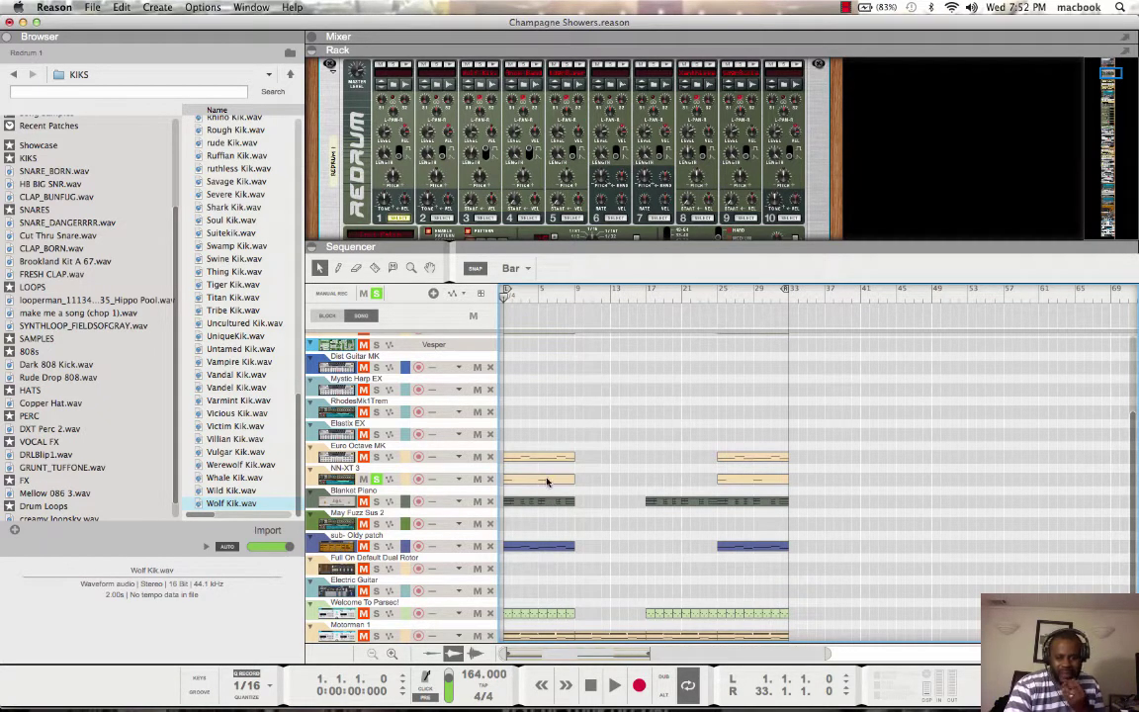
left_click(612, 686)
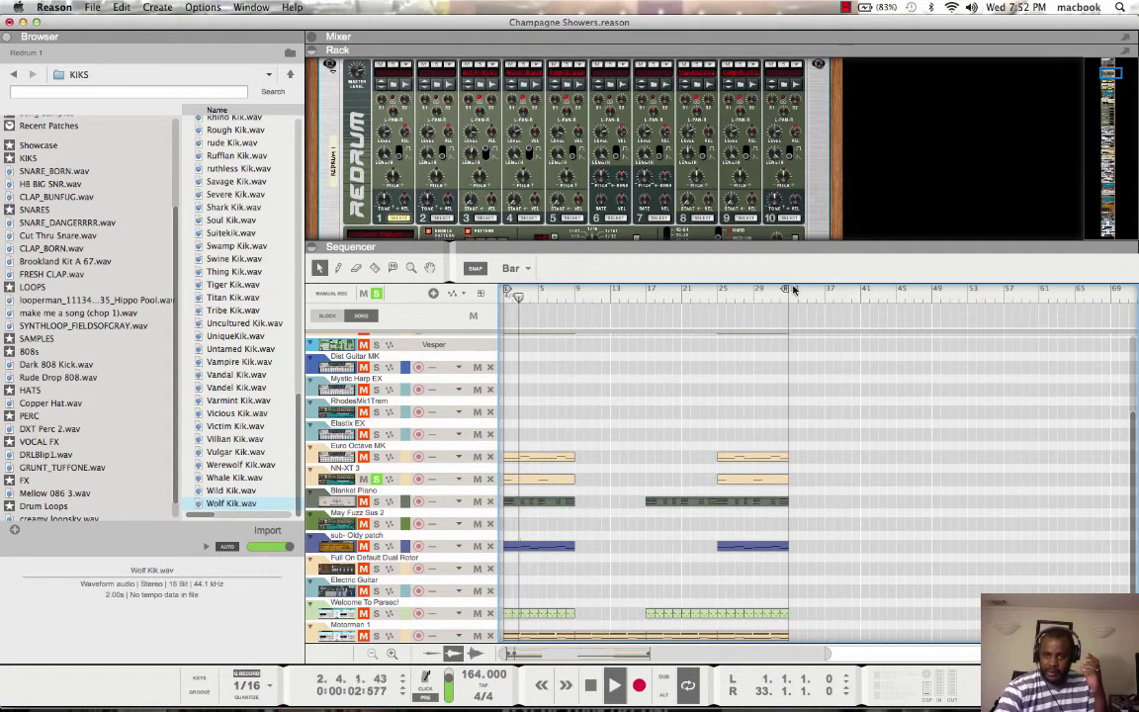
left_click_drag(787, 290, 571, 297)
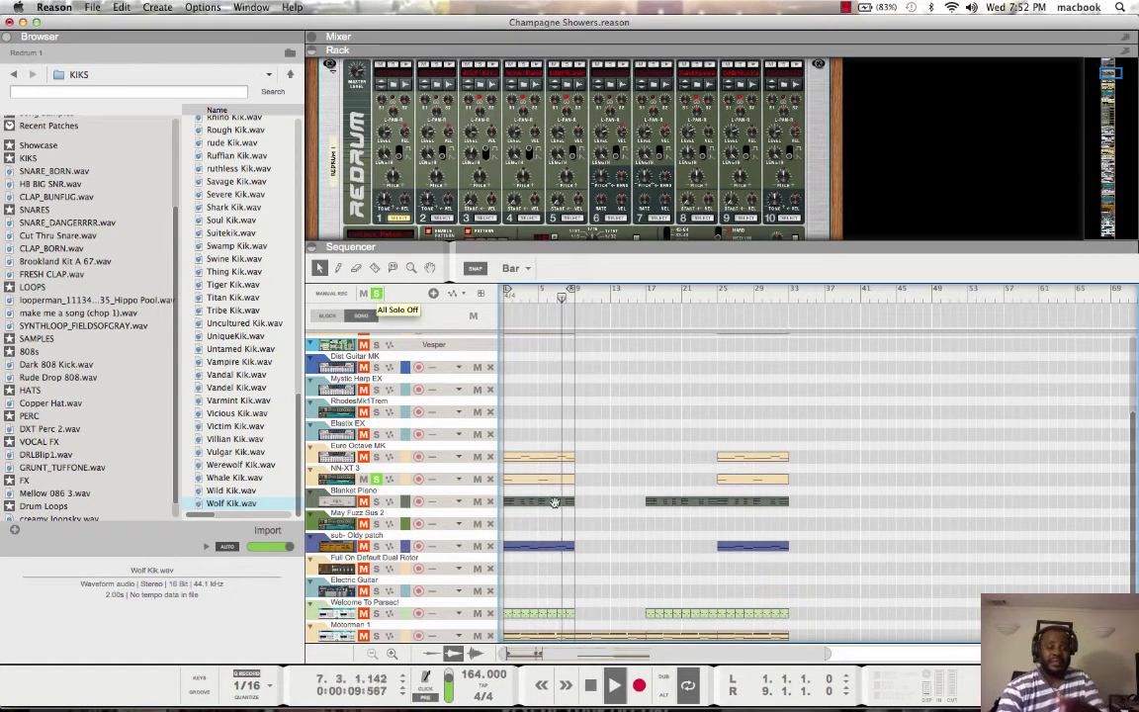
double_click(587, 682)
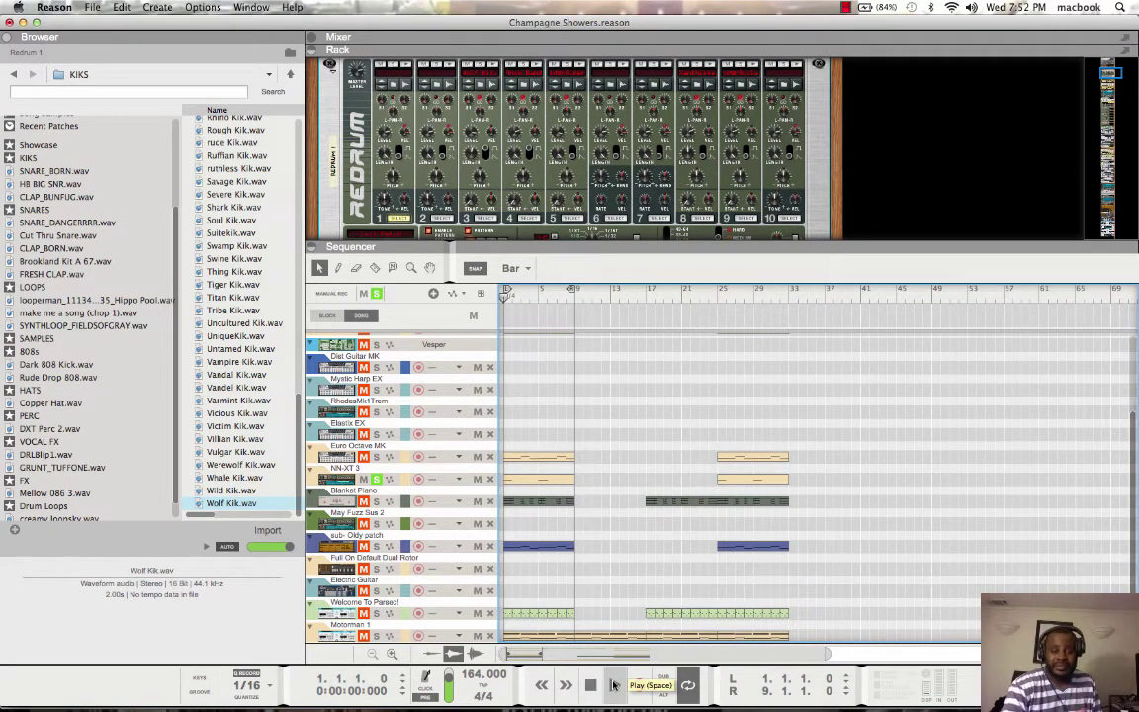
Play the loop, turning off all solos and extending the loop end to bar 33 to hear the full arrangement
left_click(614, 684)
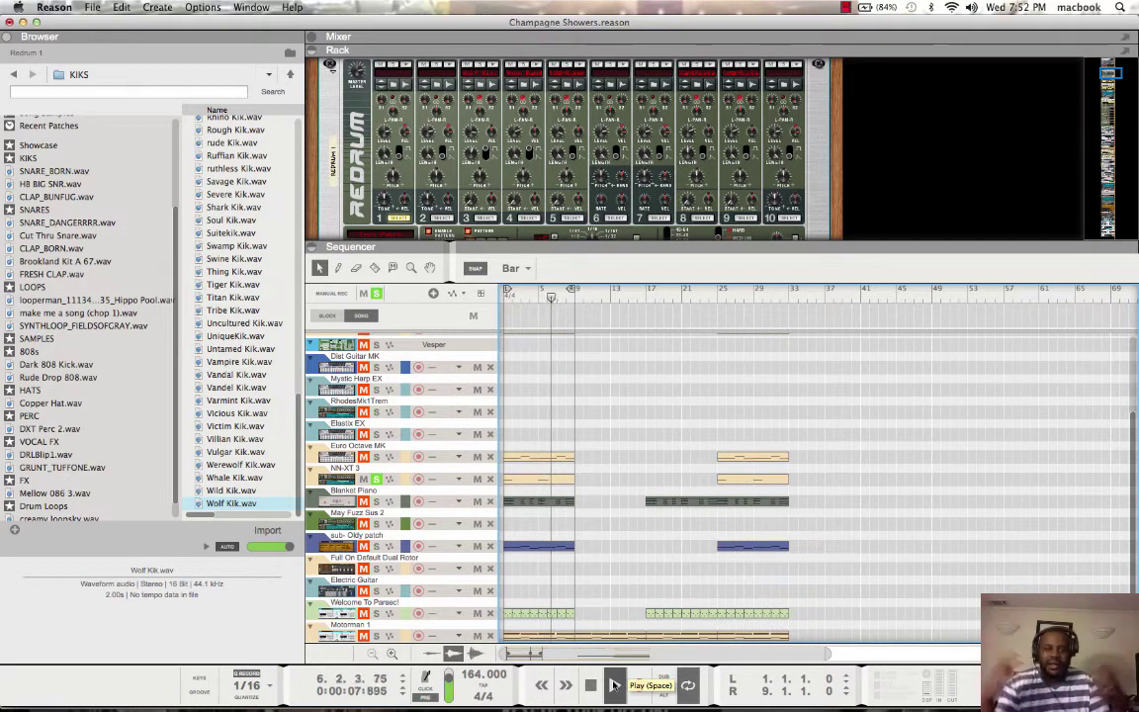
left_click(376, 293)
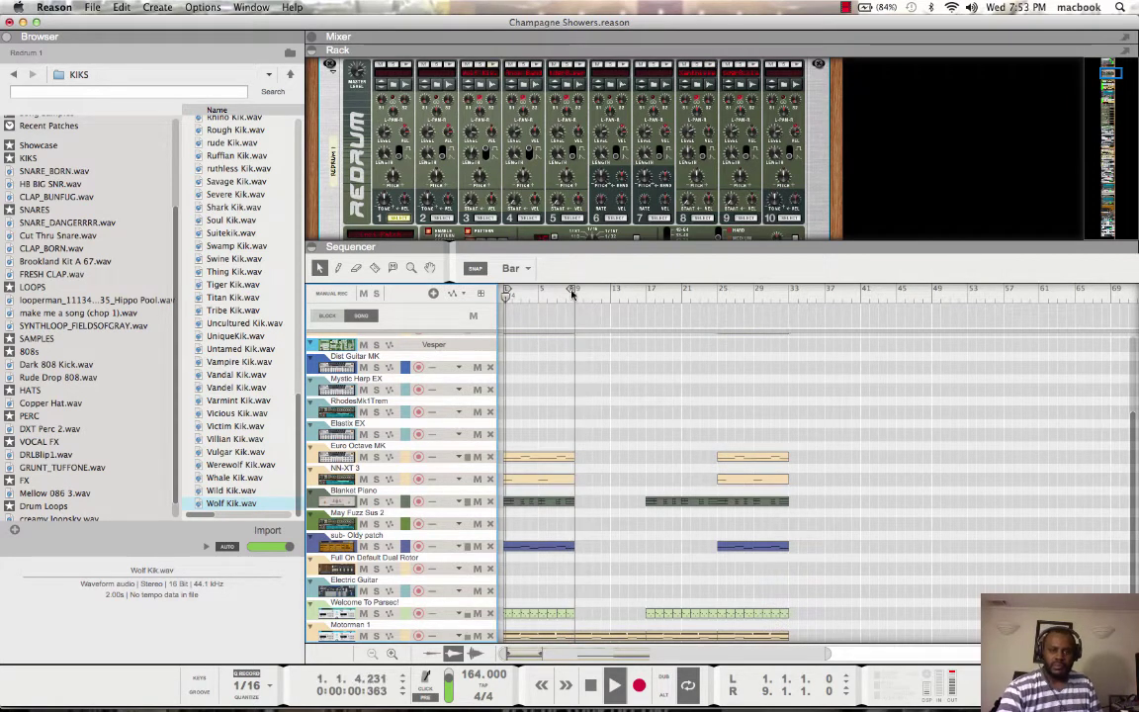
left_click_drag(572, 294, 784, 295)
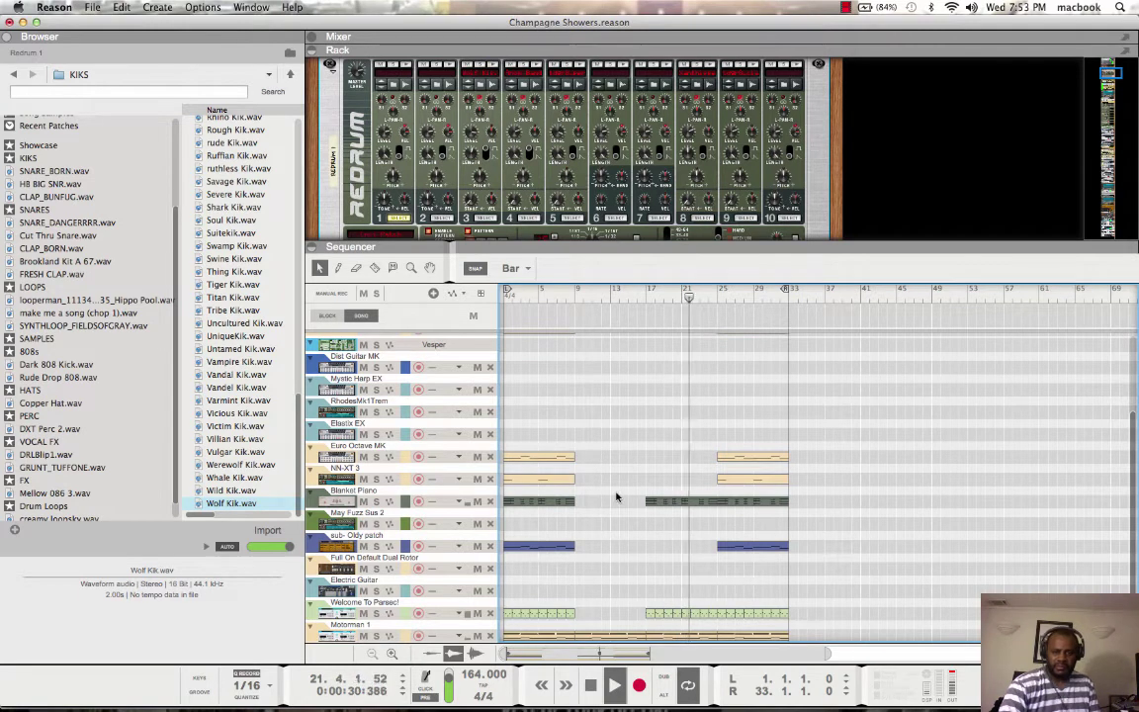
left_click(595, 689)
left_click(594, 689)
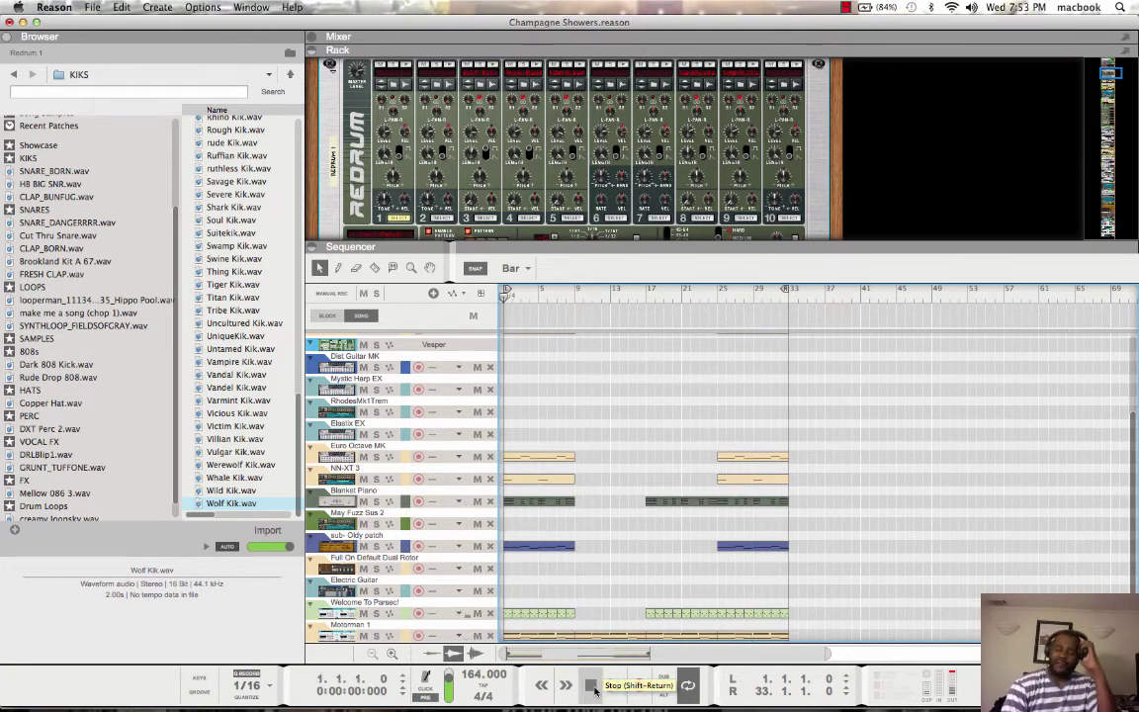
Solo and select NN-XT 3 again, and audition it with the loop end moved back to bar 9
left_click(418, 502)
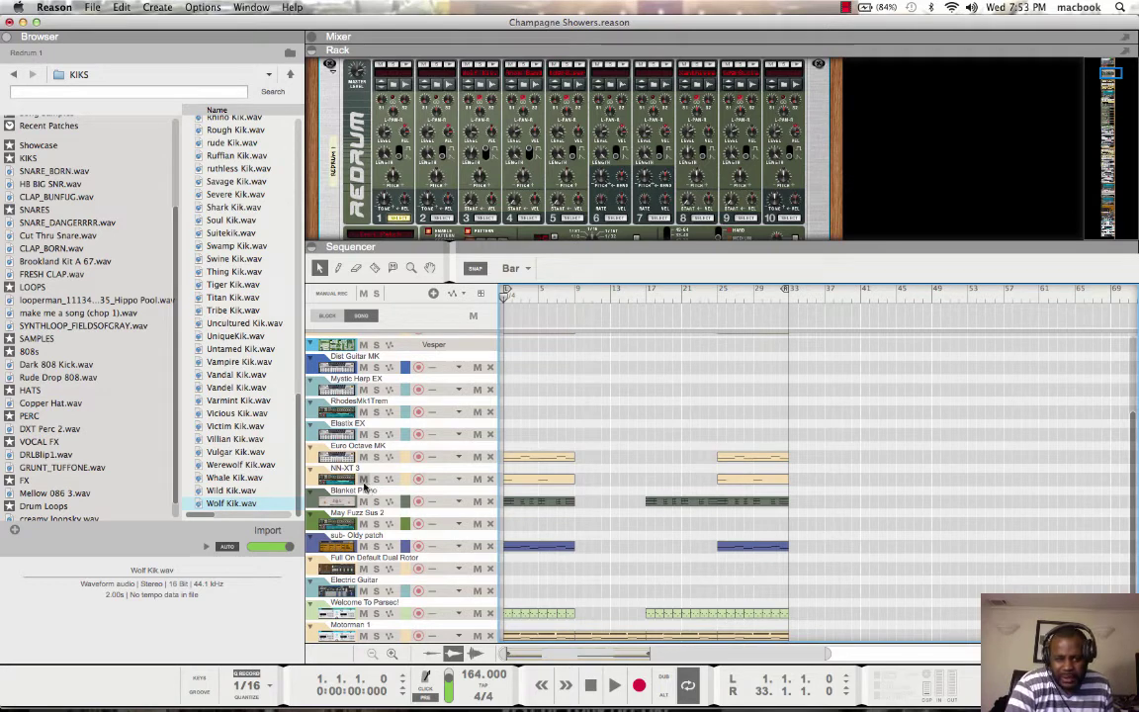
left_click(375, 480)
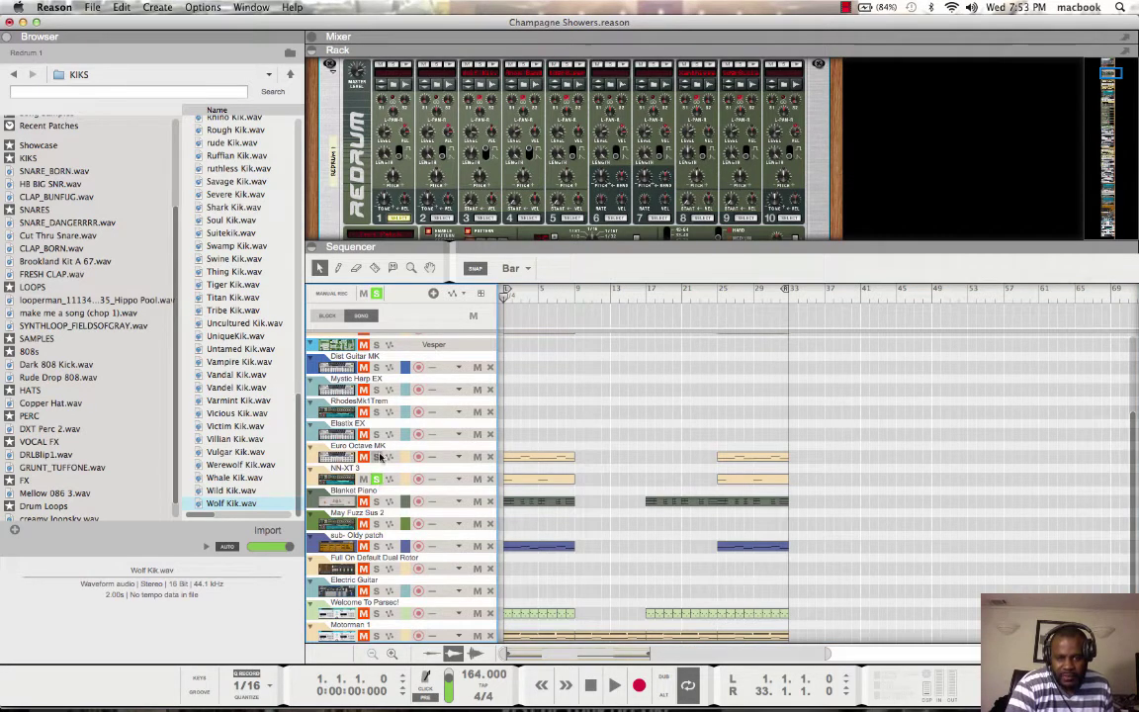
left_click(400, 479)
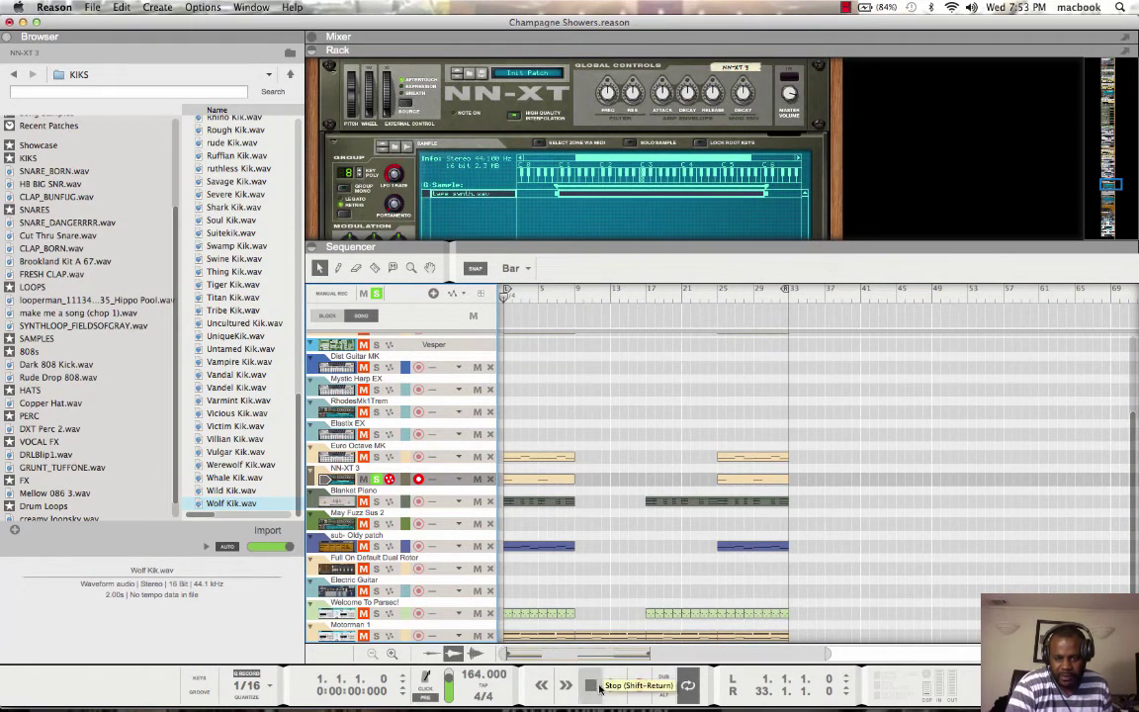
left_click(612, 687)
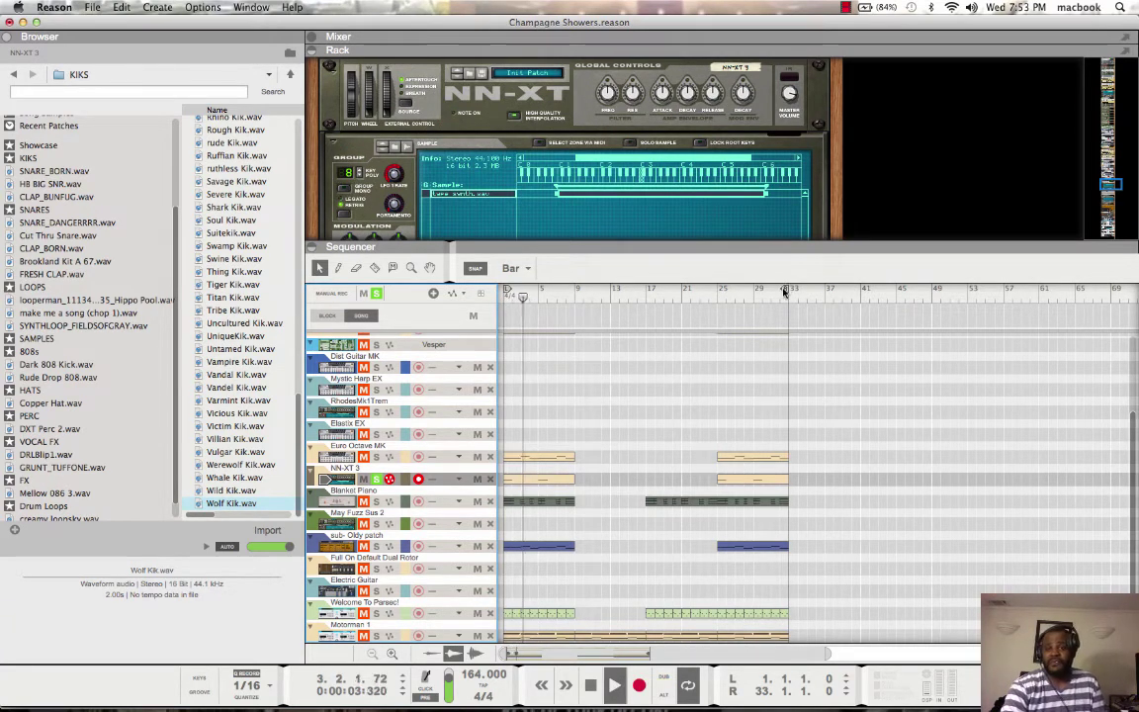
left_click_drag(787, 288, 572, 295)
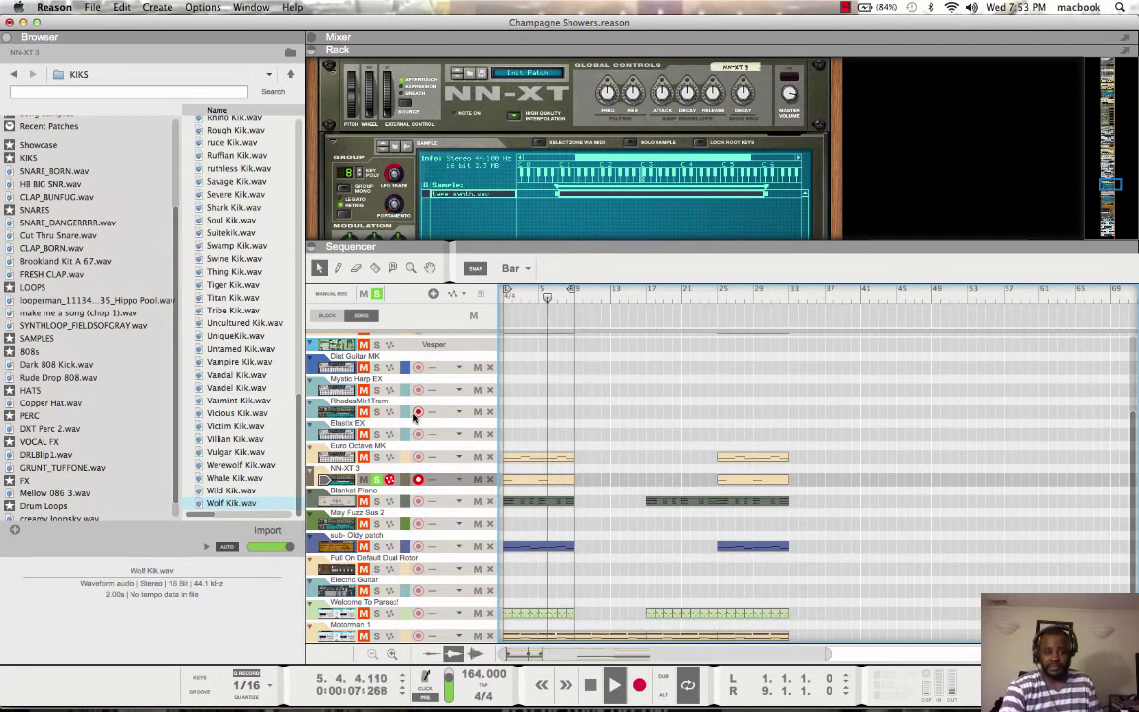
double_click(591, 684)
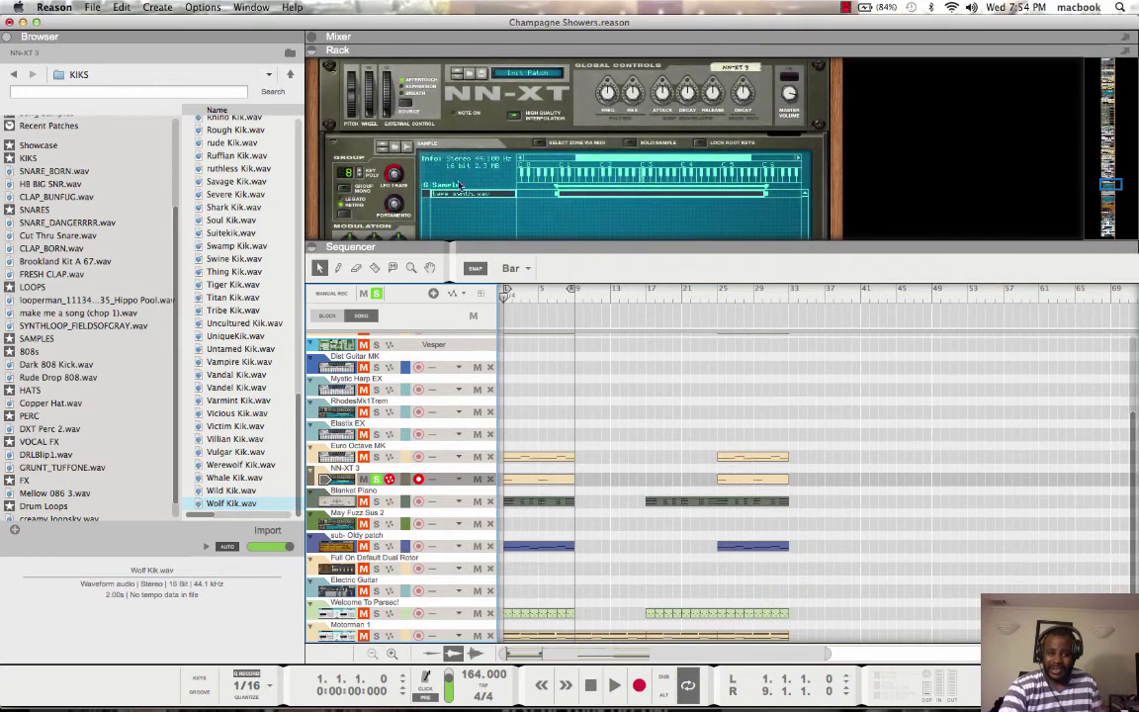
Reopen the 138 TEMPO sample folder for NN-XT 3 and start playing the soloed loop
left_click(399, 147)
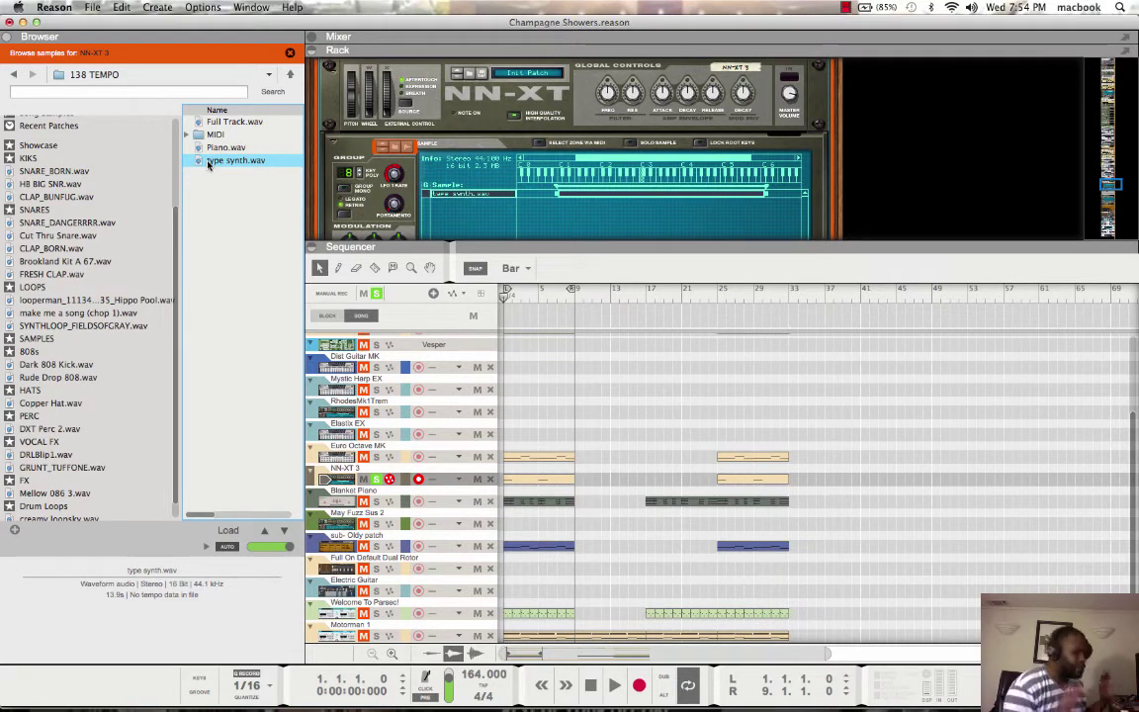
left_click(612, 695)
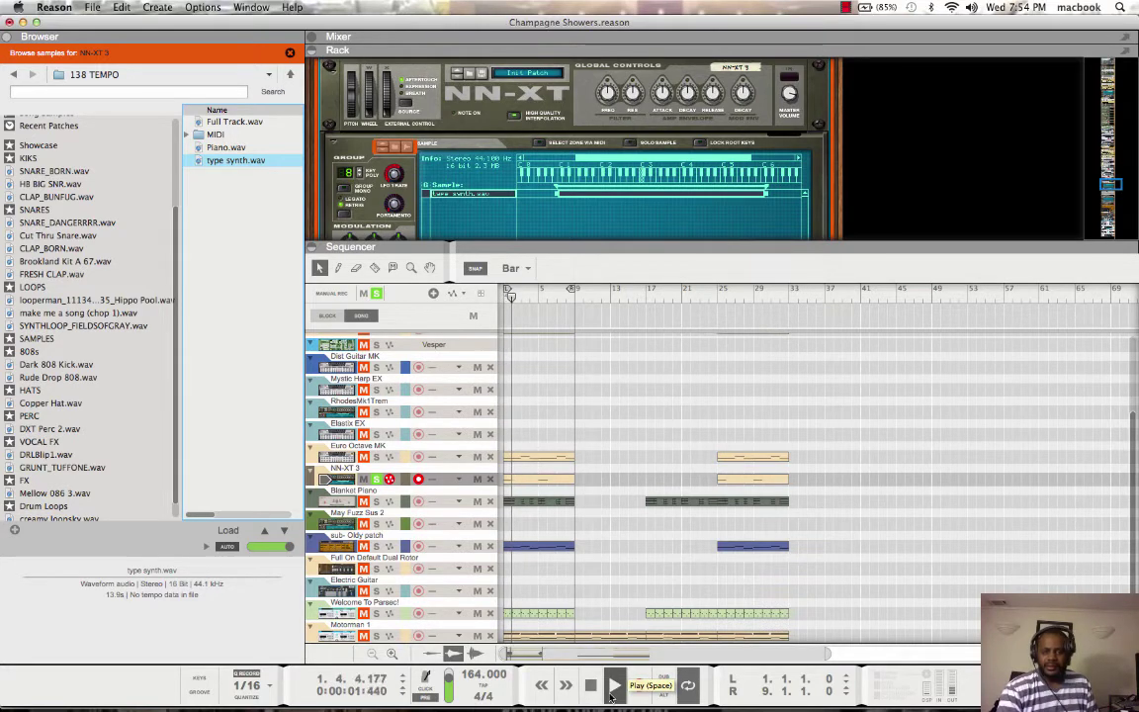
left_click(639, 684)
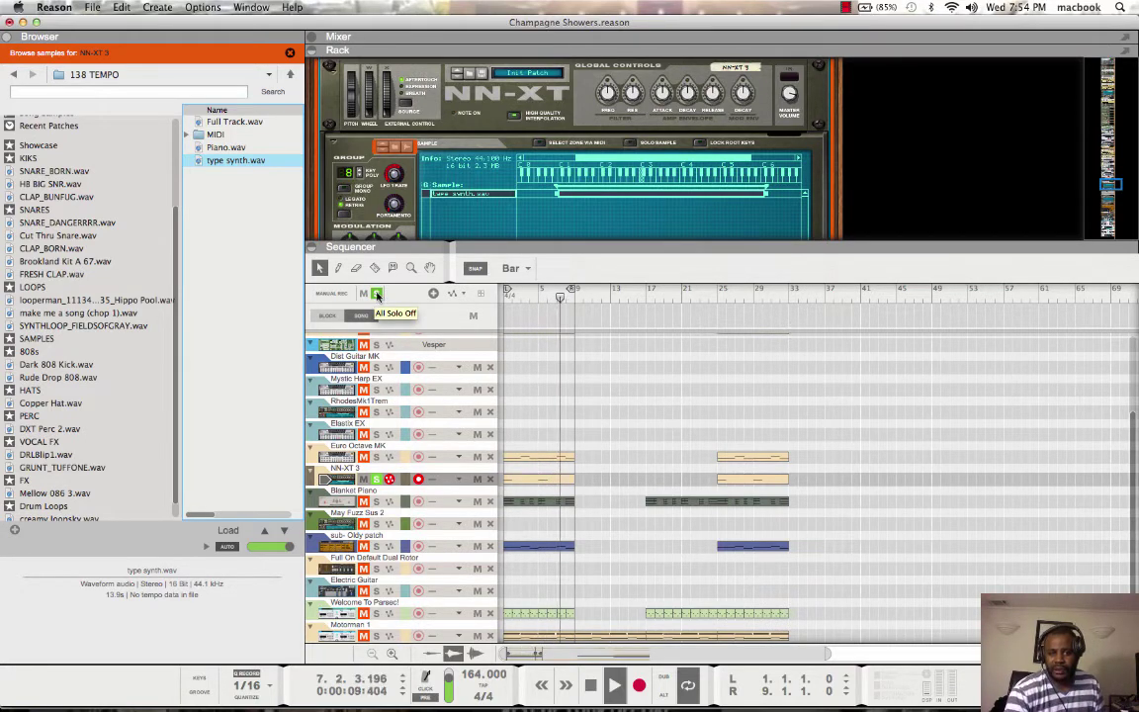
Turn off all track solos during playback and set the loop end to bar 33
left_click(377, 295)
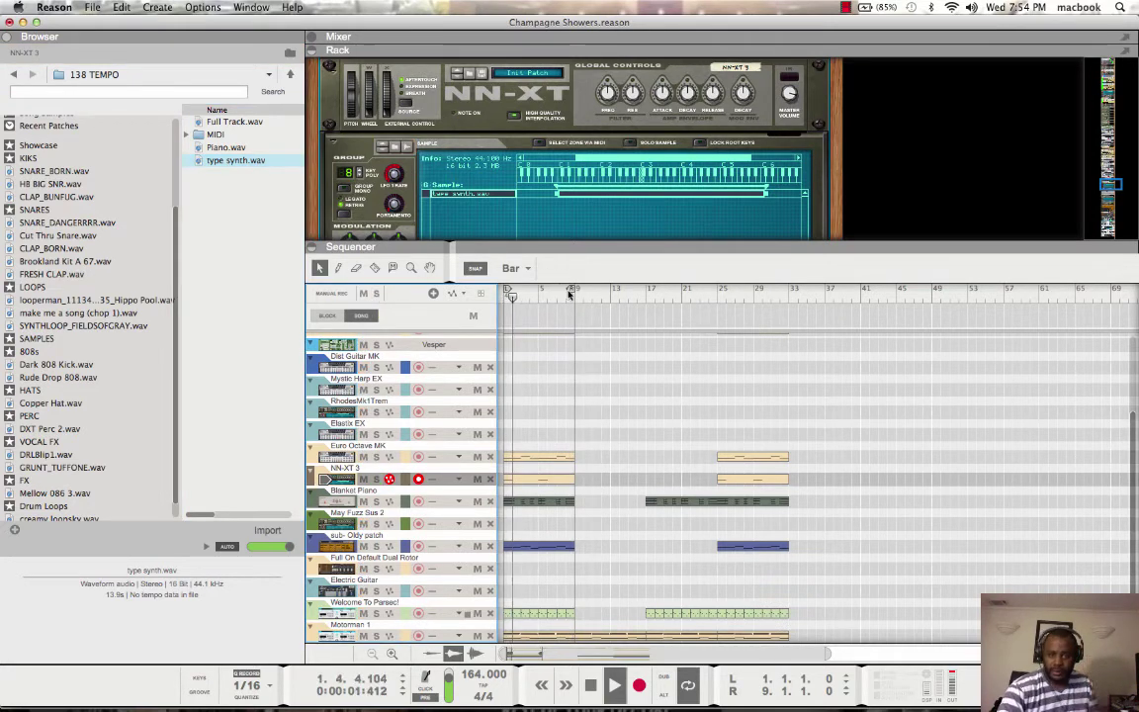
left_click_drag(572, 288, 786, 301)
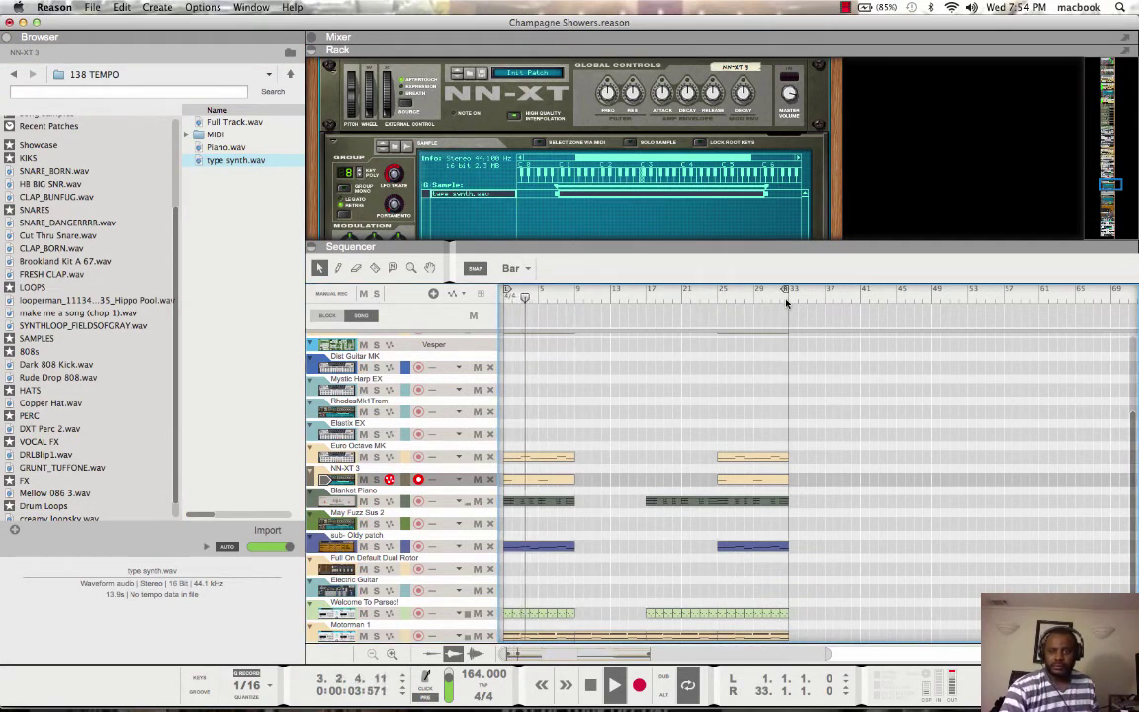
Save the song, let the full mix play on, and return playback to the start
left_click(91, 7)
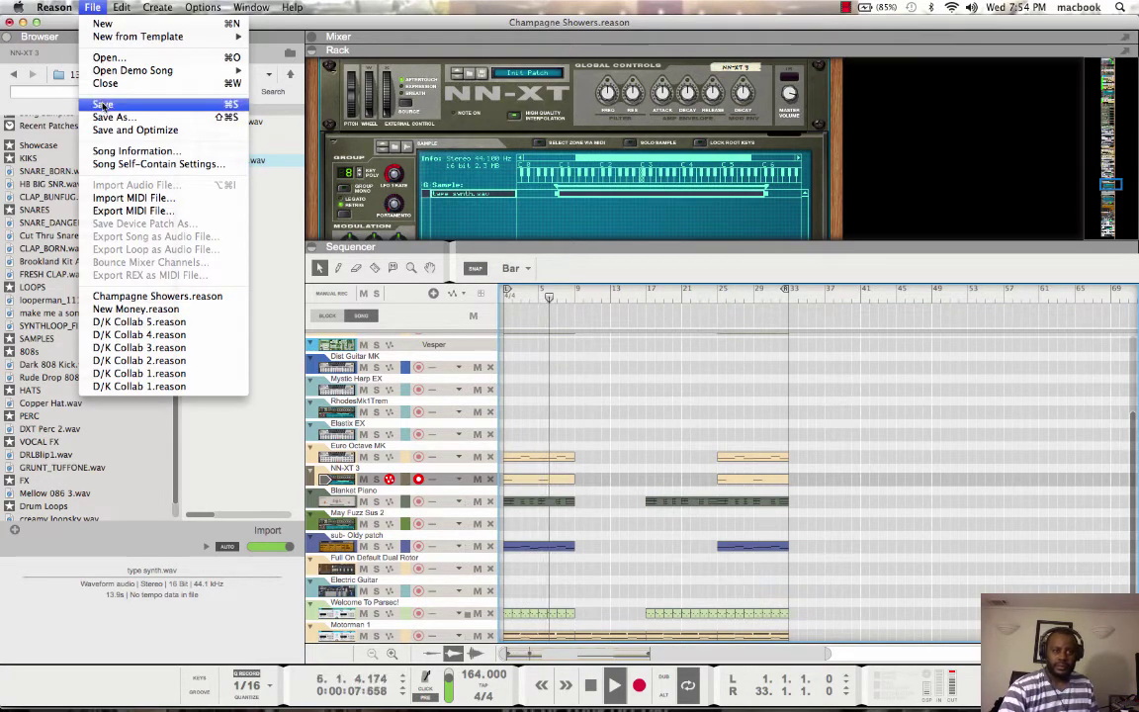
left_click(103, 104)
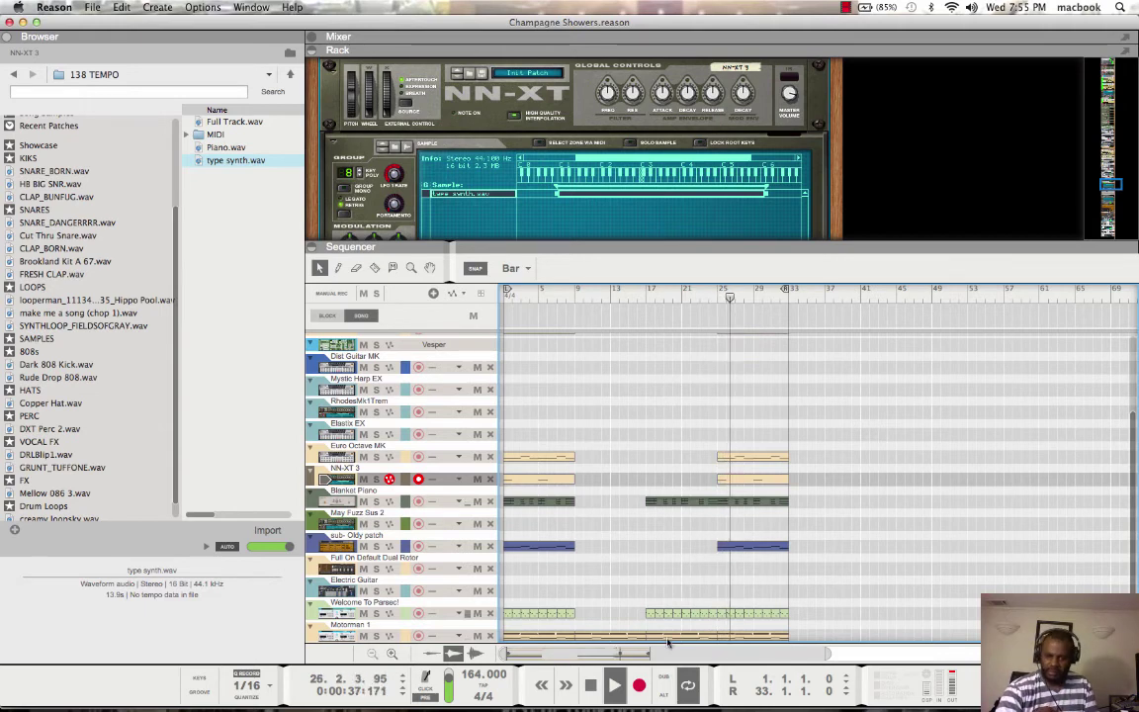
double_click(586, 686)
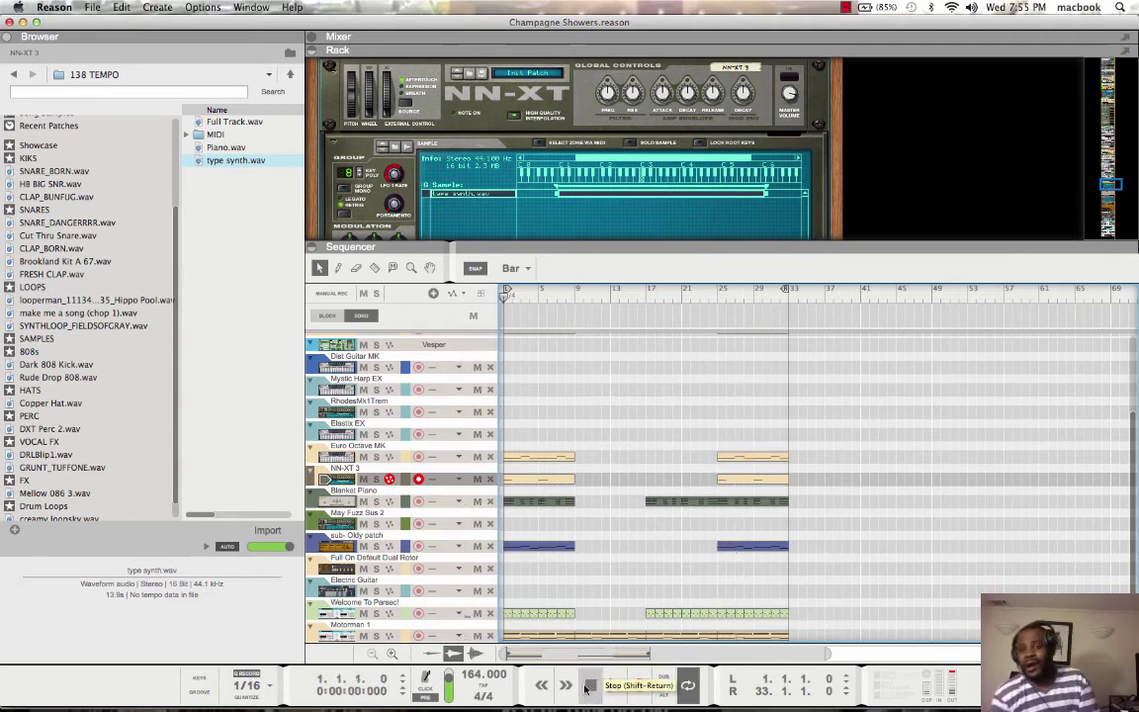